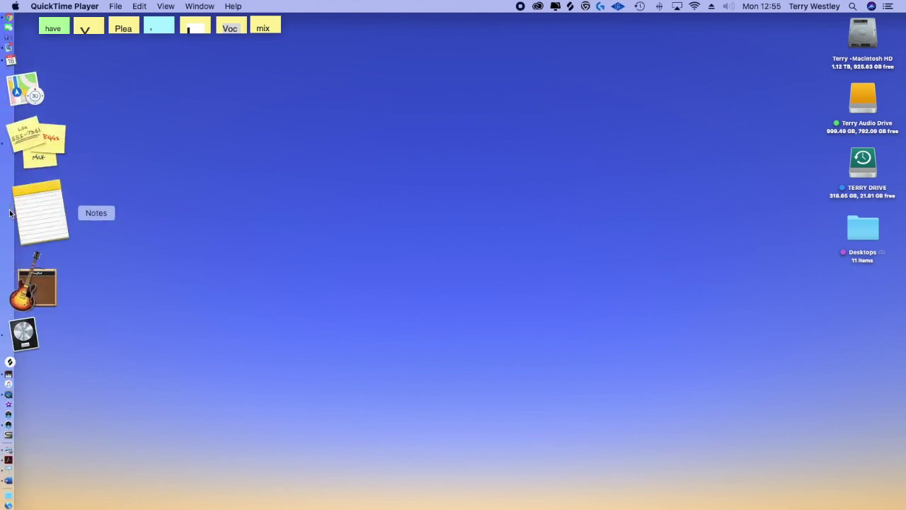
# Launch Logic Pro X from the Dock and start a new empty project
pyautogui.click(37, 233)
pyautogui.press('super+shift+n')
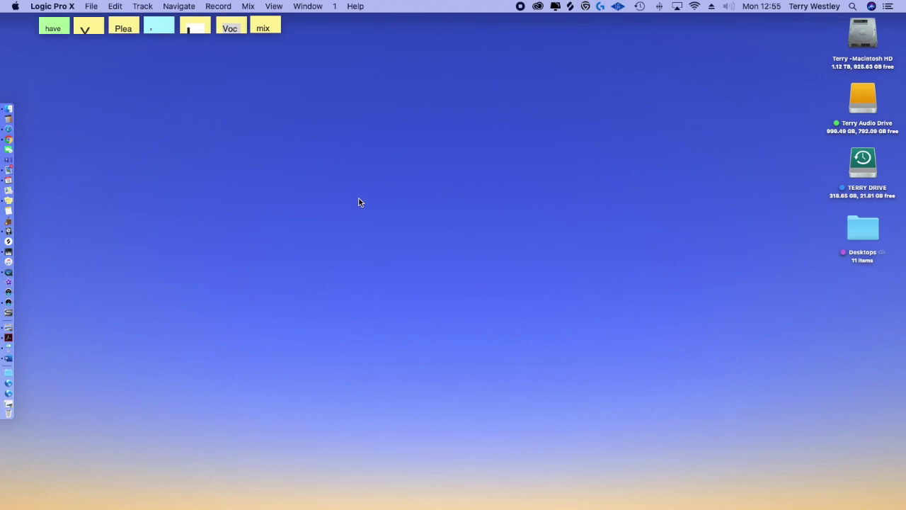
# Start a new project and compare the Audio, Guitar or Bass, and Drummer track types
pyautogui.press('super+shift+n')
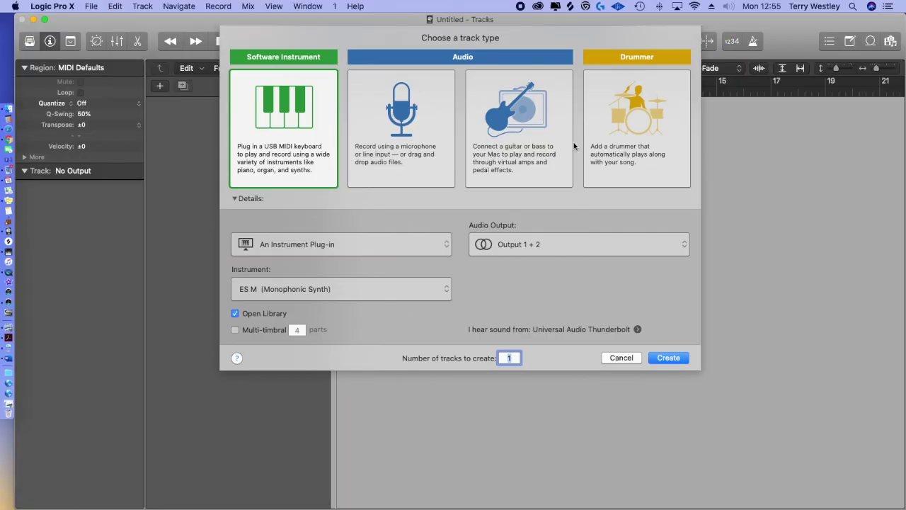
pyautogui.click(354, 154)
pyautogui.click(538, 168)
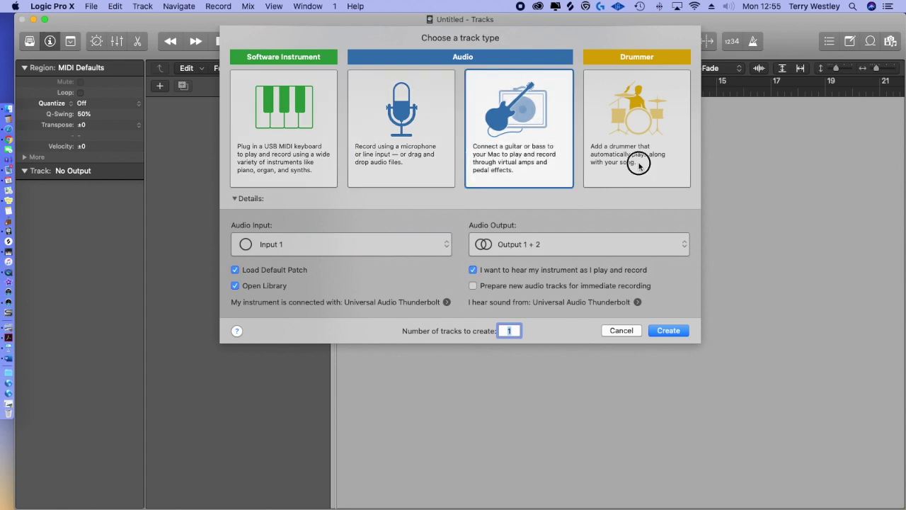
pyautogui.click(639, 166)
pyautogui.click(540, 165)
# Create the Inst 1 software instrument track, then close the project to reach the chooser
pyautogui.click(306, 140)
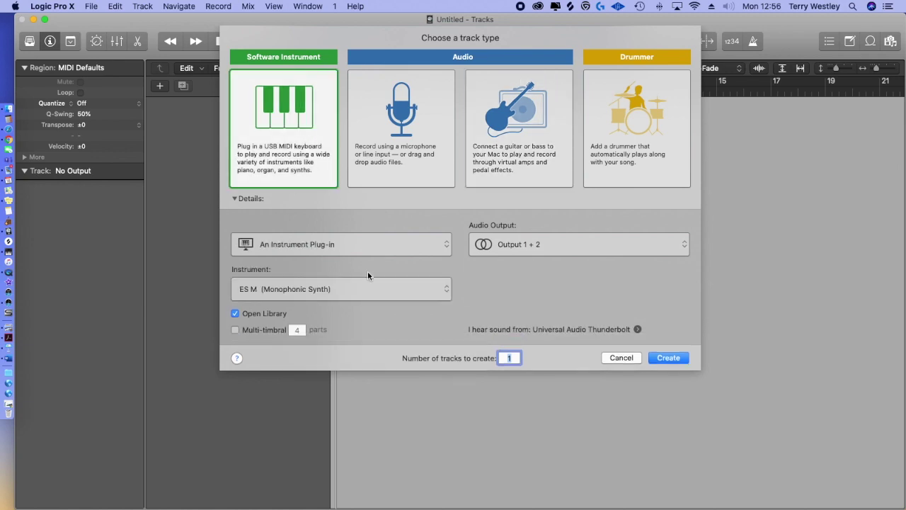
pyautogui.click(667, 359)
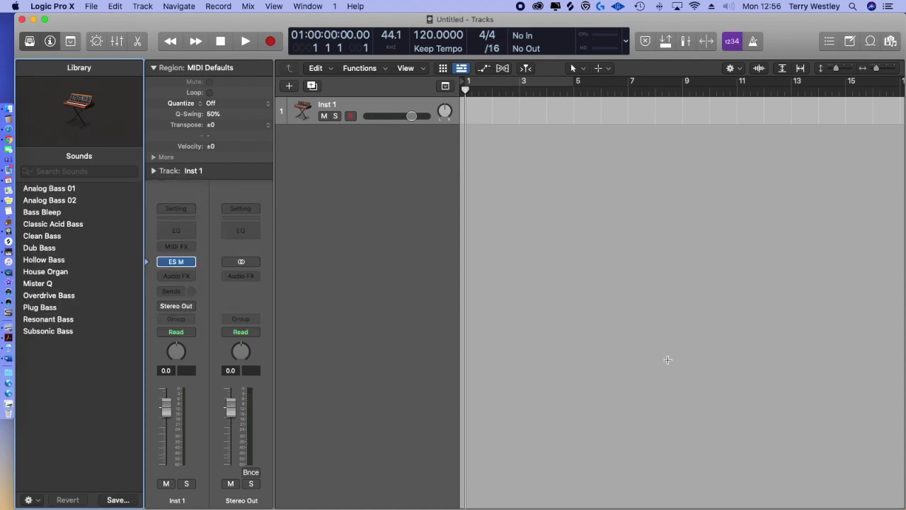
pyautogui.press('super+n')
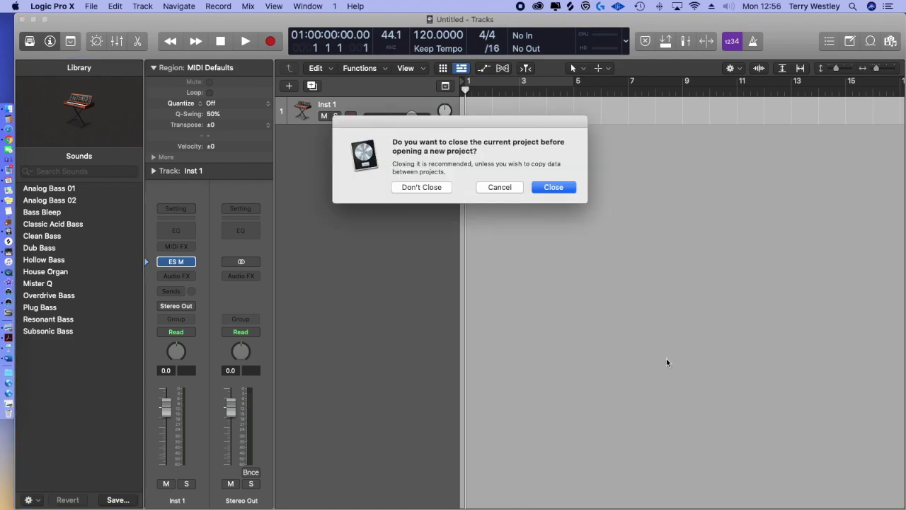
pyautogui.click(561, 187)
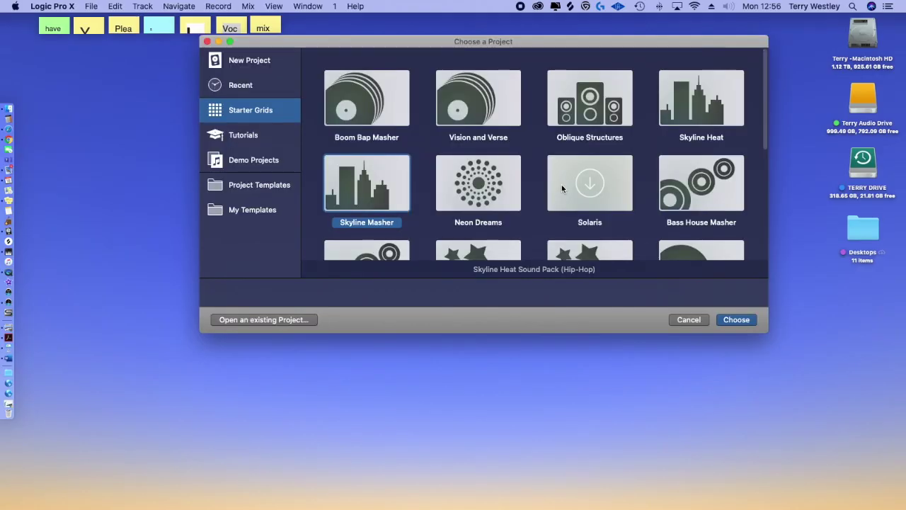
# Choose Live Loops under New Project to open an untitled Live Loops project
pyautogui.click(247, 64)
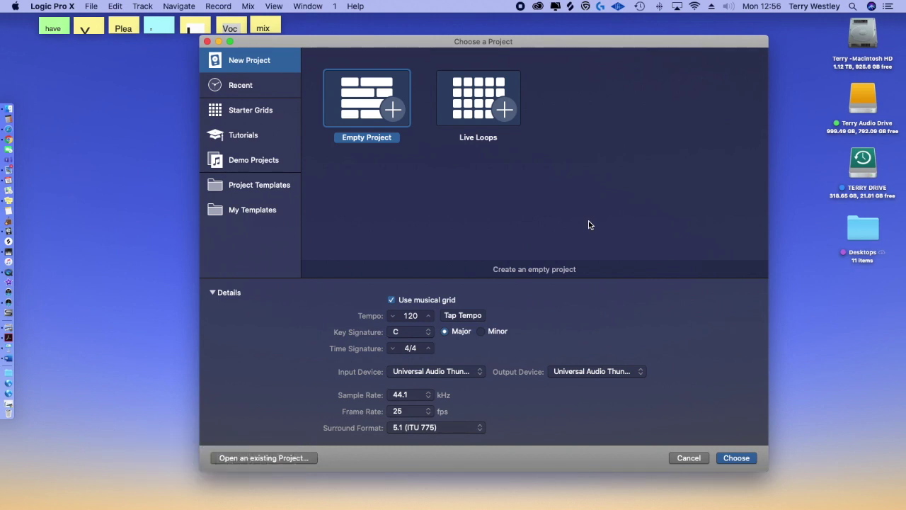
pyautogui.click(476, 111)
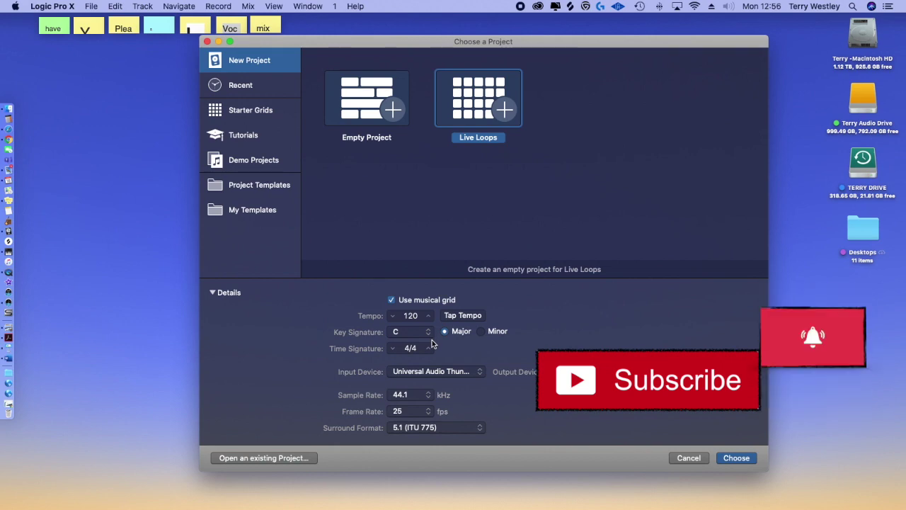
pyautogui.click(733, 458)
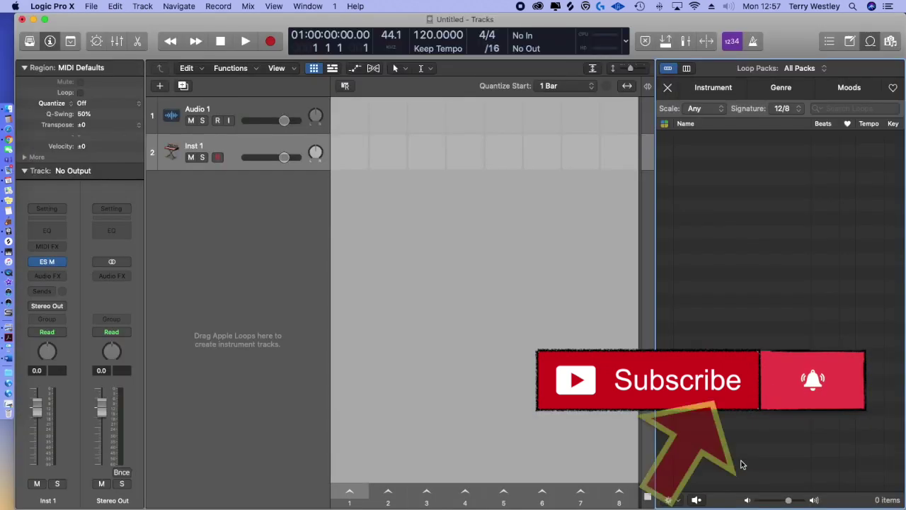
# Filter the Loop Browser to Beats and drop 2-Step Back Flip Beat 01 onto track 3
pyautogui.click(713, 87)
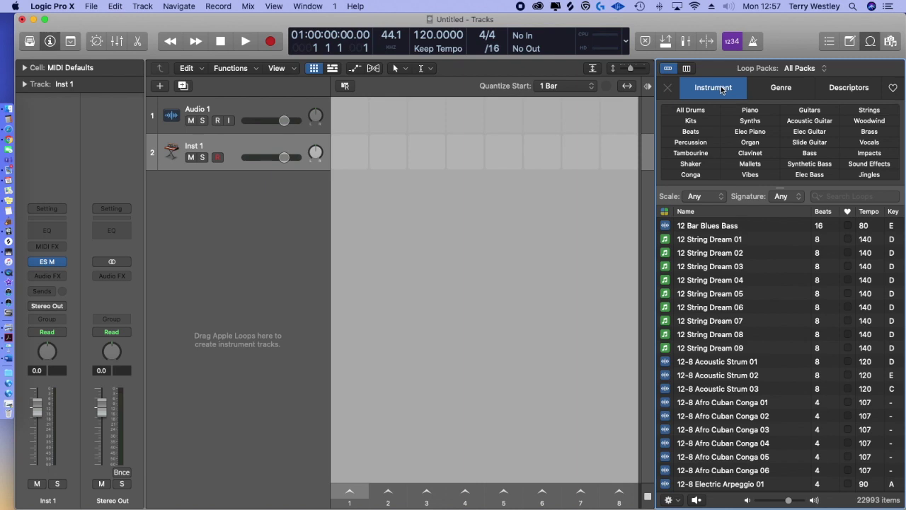
pyautogui.click(691, 132)
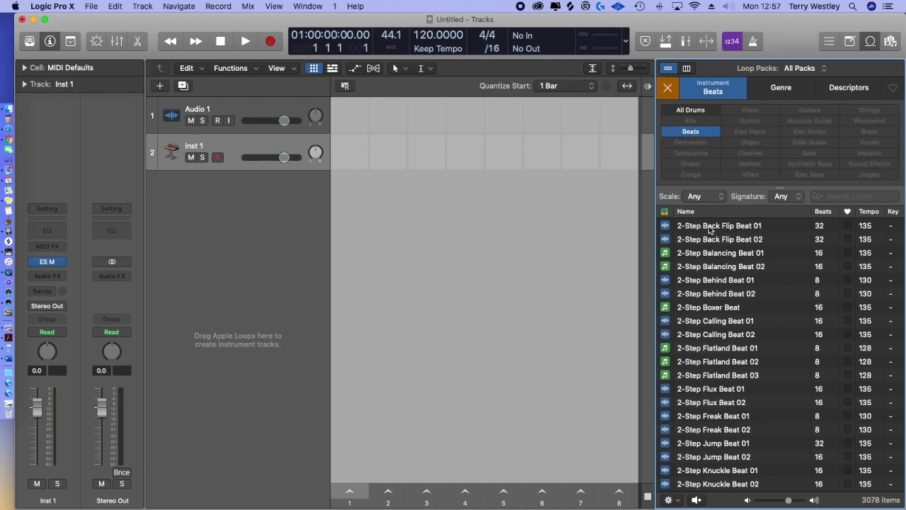
pyautogui.moveTo(711, 226); pyautogui.dragTo(347, 194)
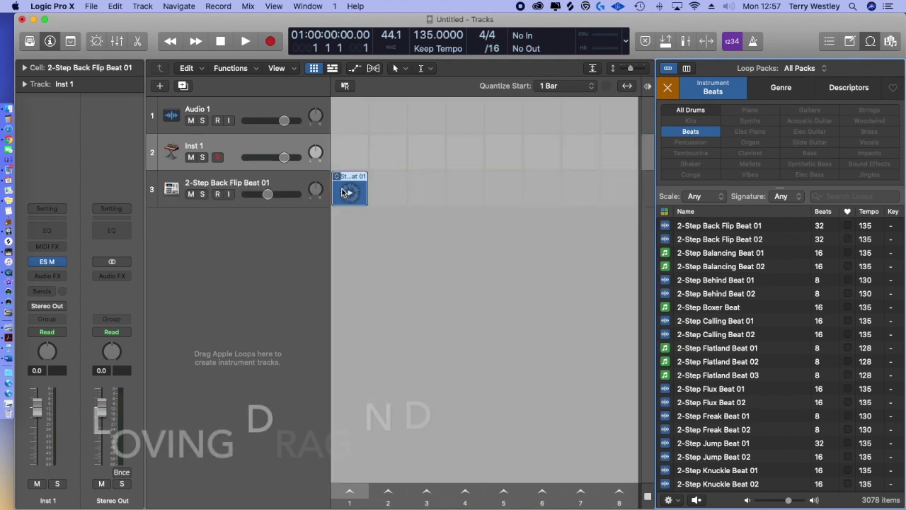
# Play the Back Flip Beat cell and drag 2-Step Thump Beat 01 onto track 2
pyautogui.click(349, 193)
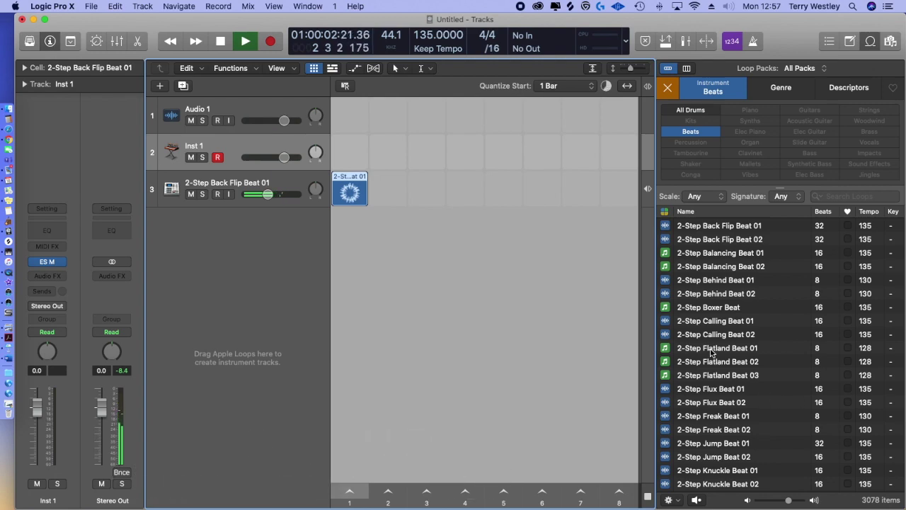
pyautogui.scroll(-10, 725, 380)
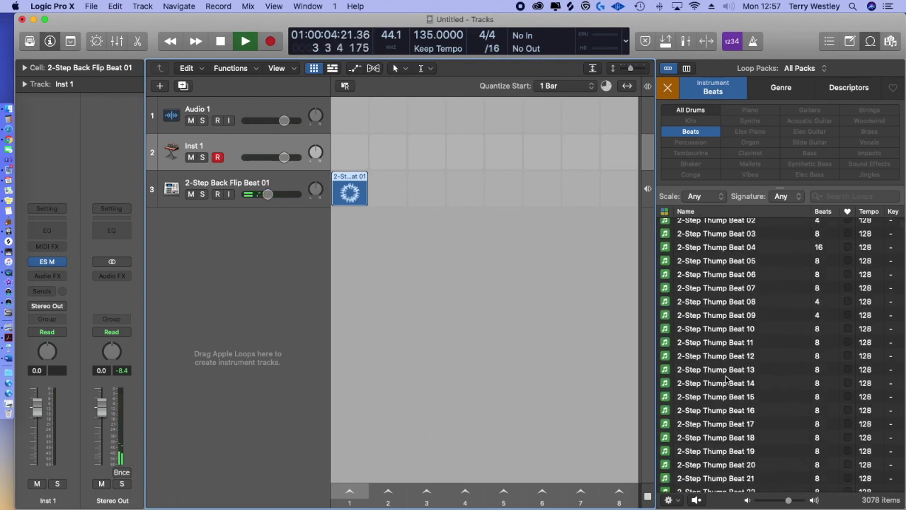
pyautogui.scroll(2, 726, 380)
pyautogui.moveTo(706, 328); pyautogui.dragTo(349, 150)
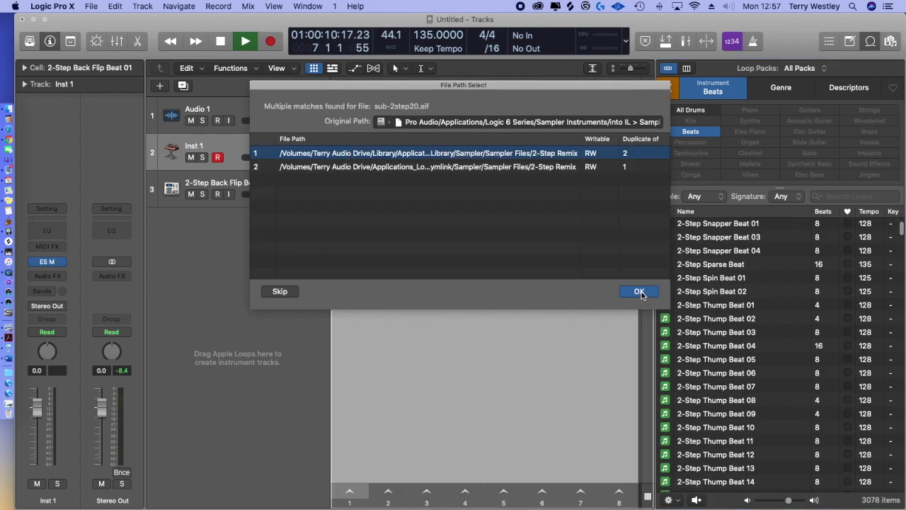
# Accept the found sample locations in each File Path Select dialog for 2-Step Thump Beat 01
pyautogui.click(639, 292)
pyautogui.click(639, 291)
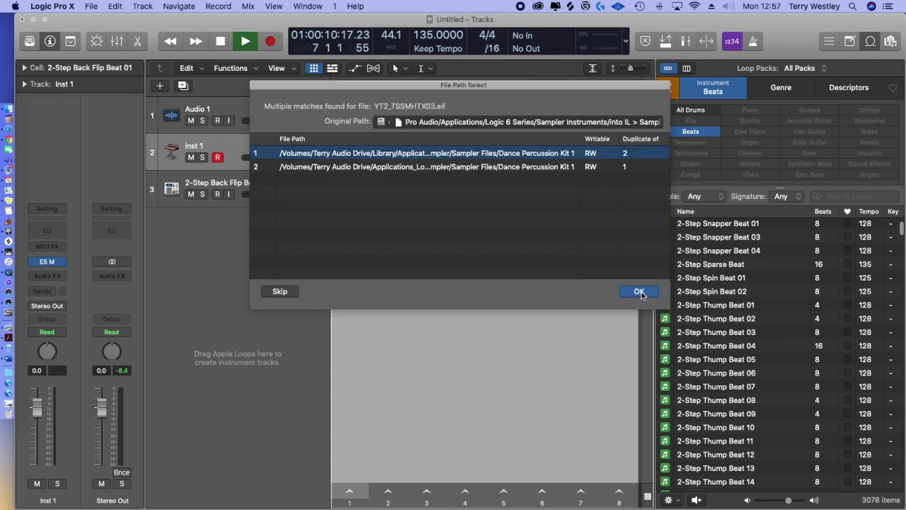
pyautogui.click(641, 292)
pyautogui.click(641, 292)
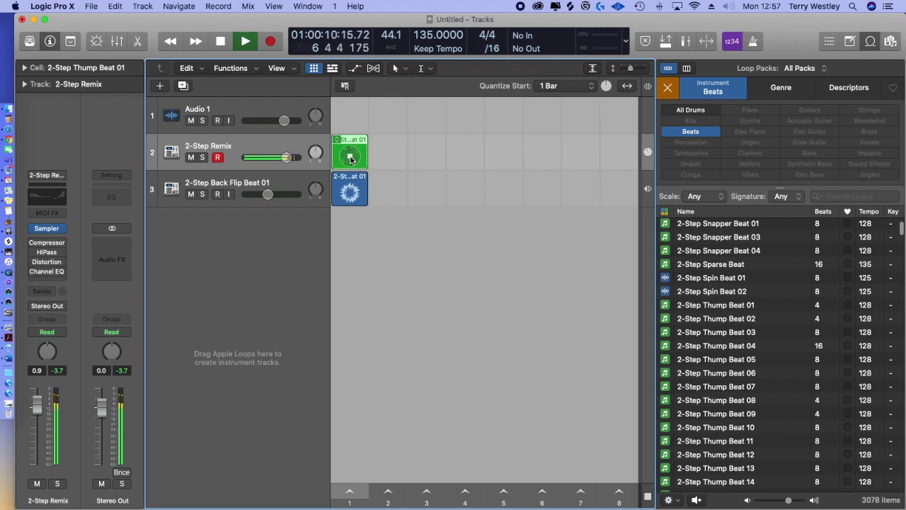
# Trigger the Back Flip beat cell on track 3, then stop track 2's cell and playback
pyautogui.click(350, 191)
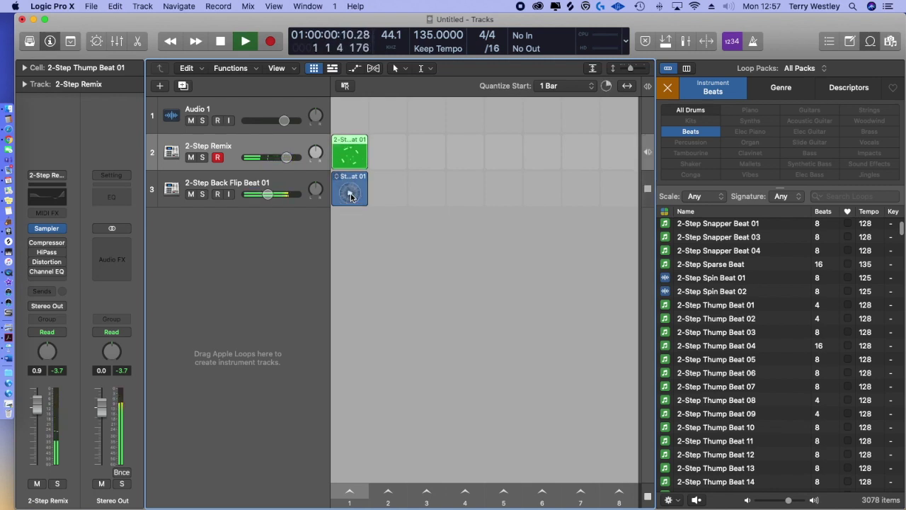
pyautogui.click(349, 159)
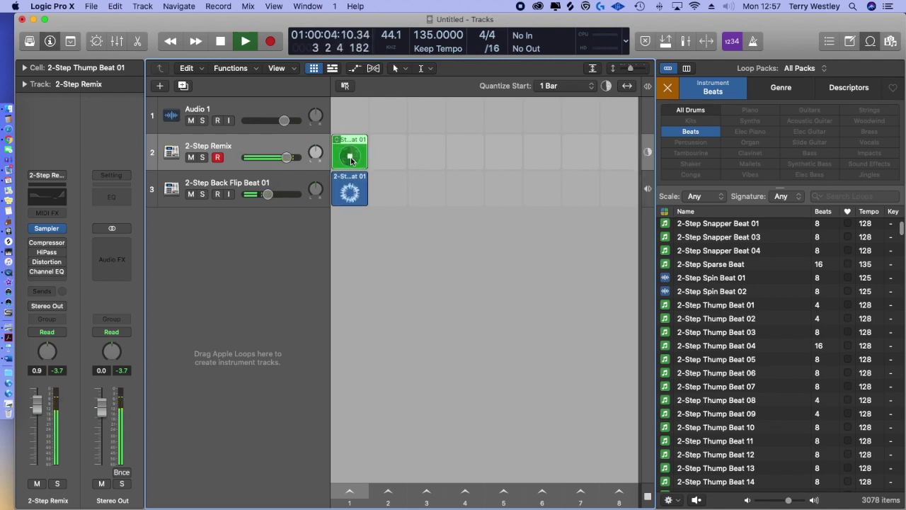
pyautogui.click(349, 157)
# Swap track 2's cell through 2-Step Thump Beat 03, 04 and 06, then stop playback
pyautogui.click(339, 140)
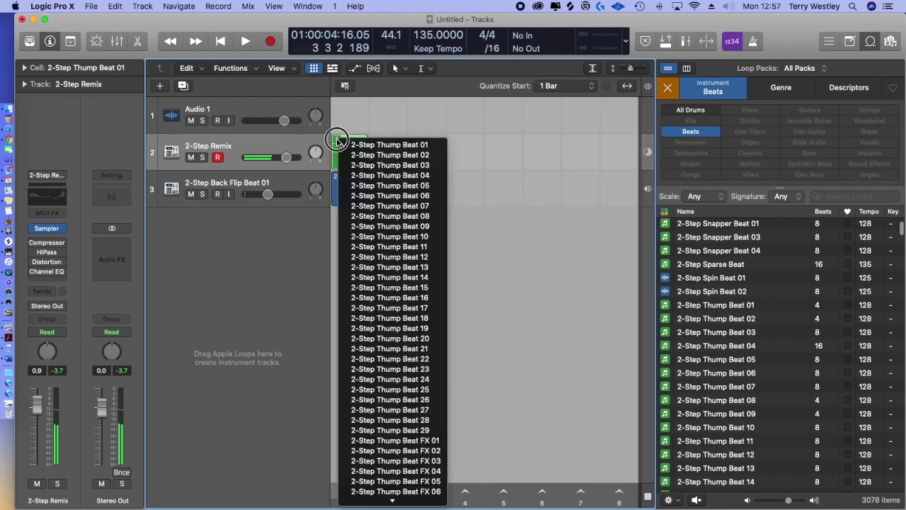
pyautogui.click(375, 165)
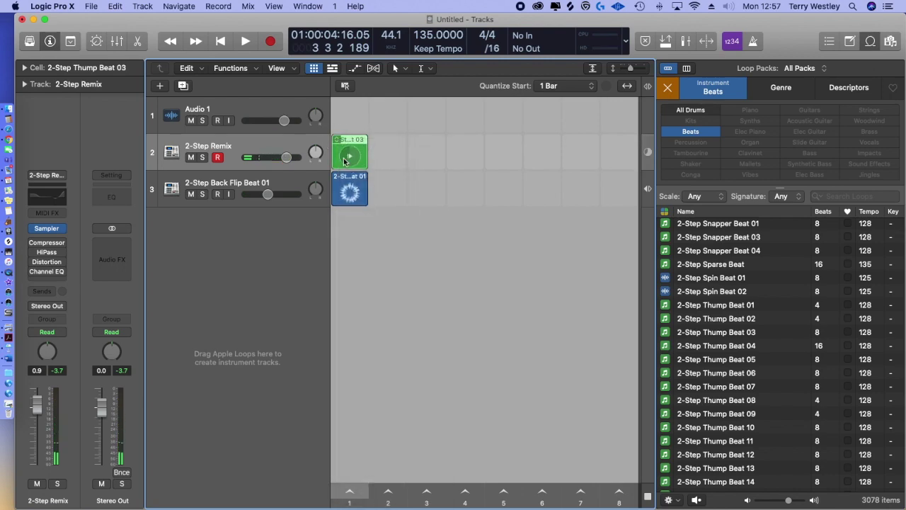
pyautogui.click(345, 161)
pyautogui.click(337, 140)
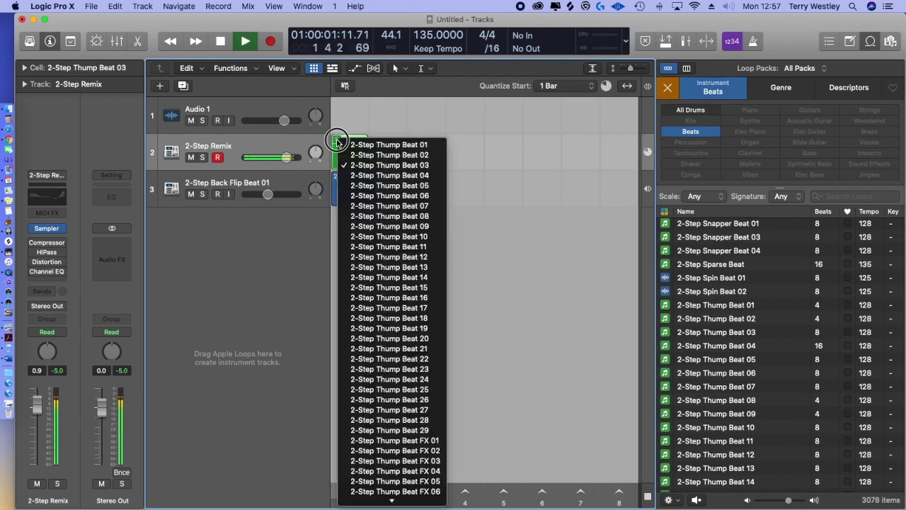
pyautogui.click(357, 174)
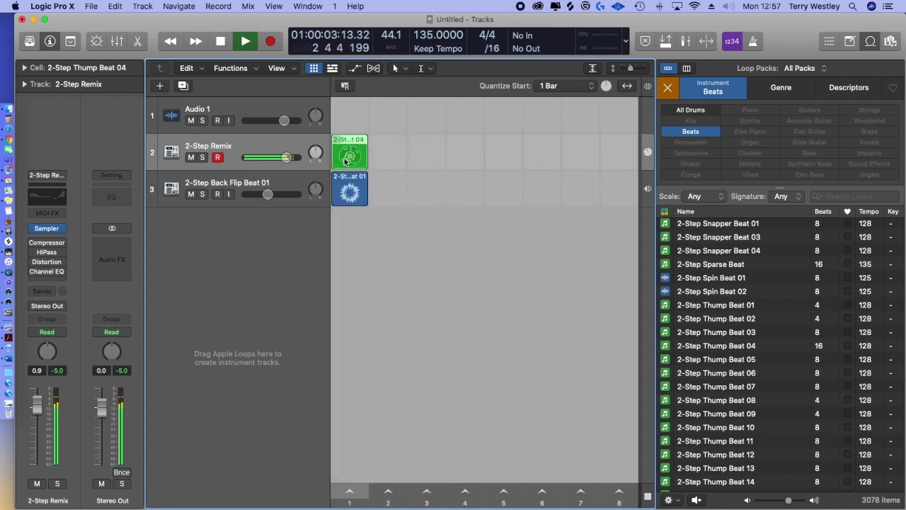
pyautogui.click(338, 141)
pyautogui.click(355, 197)
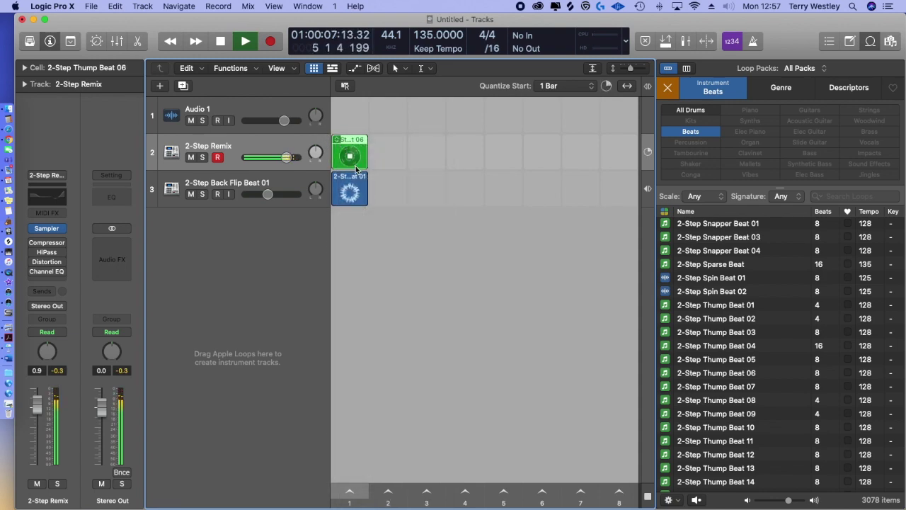
pyautogui.press('space')
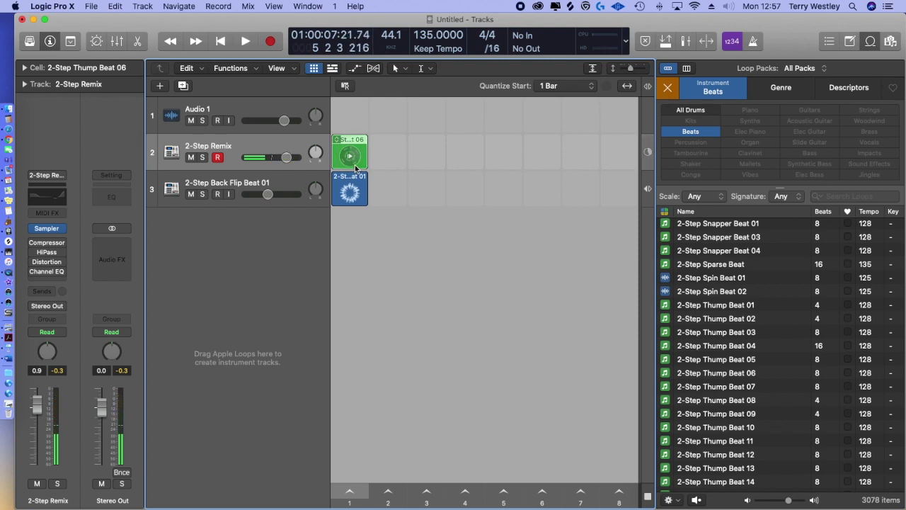
# Close the untitled project without saving it
pyautogui.press('super+n')
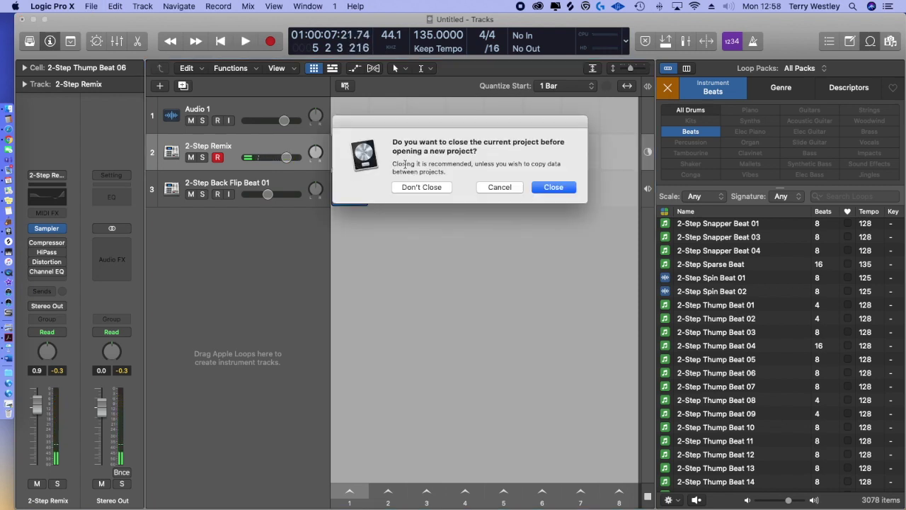
pyautogui.click(559, 188)
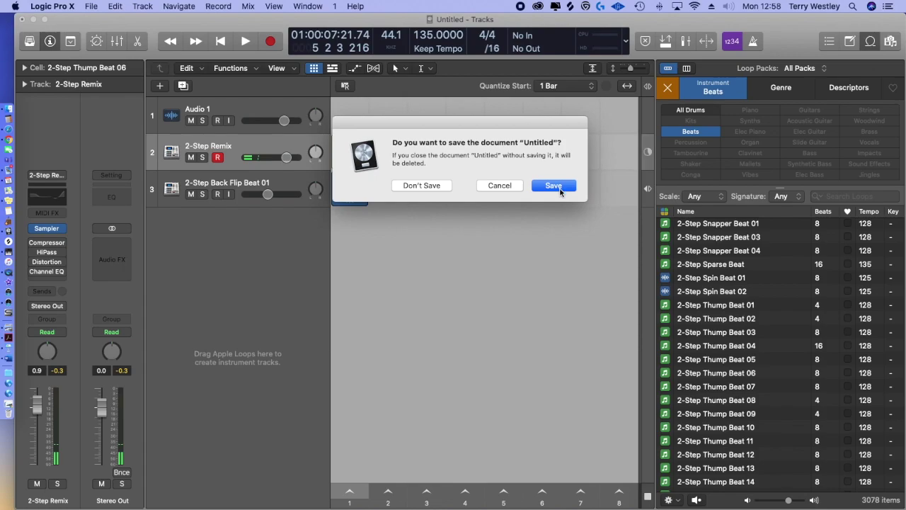
pyautogui.click(412, 188)
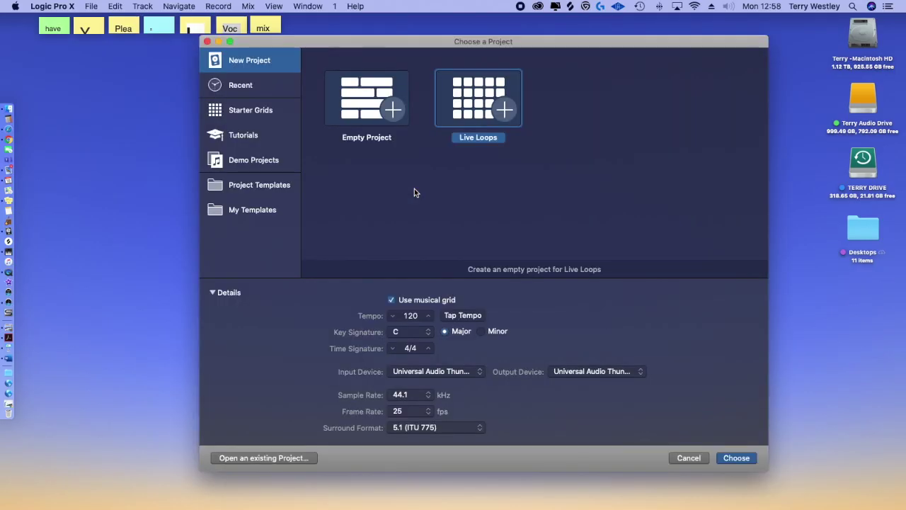
# Load the 93 Skyline Masher starter grid as a new untitled project
pyautogui.click(249, 113)
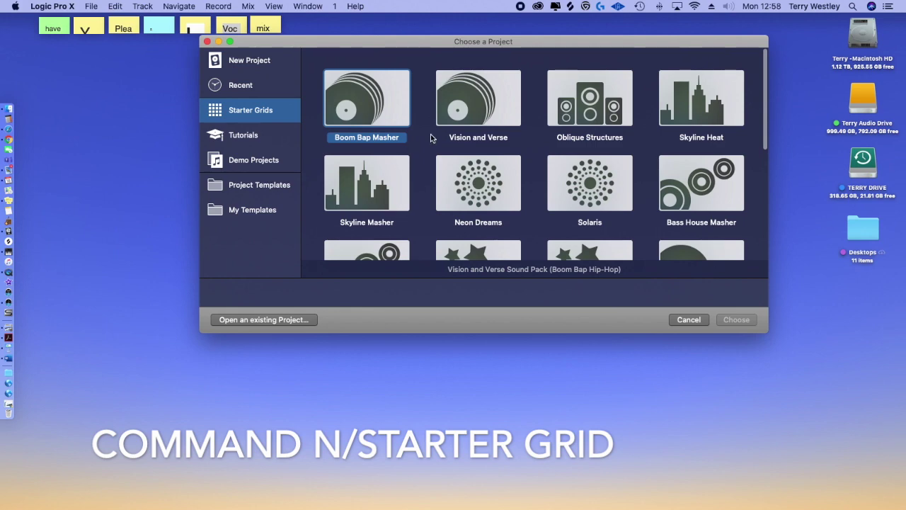
pyautogui.scroll(-2, 496, 145)
pyautogui.scroll(2, 430, 141)
pyautogui.click(385, 132)
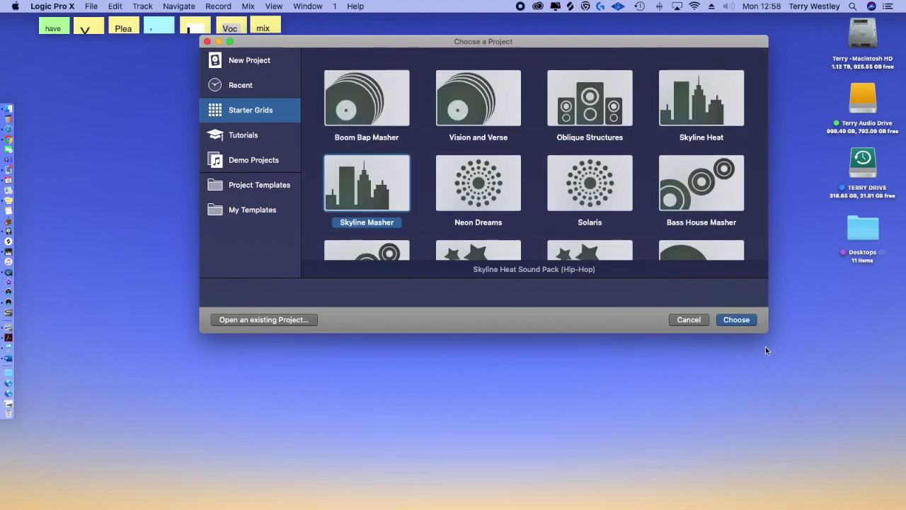
pyautogui.click(733, 320)
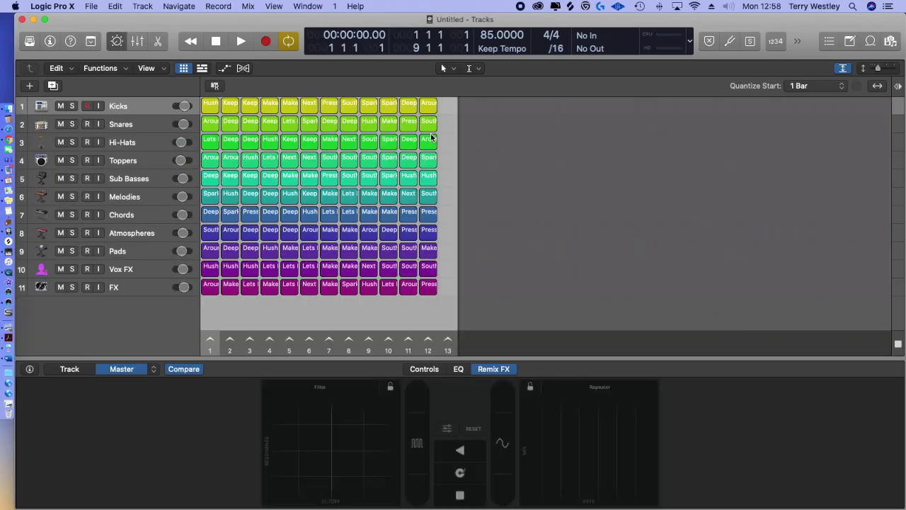
# Trigger the grid's scenes 1 through 6 in turn
pyautogui.click(208, 343)
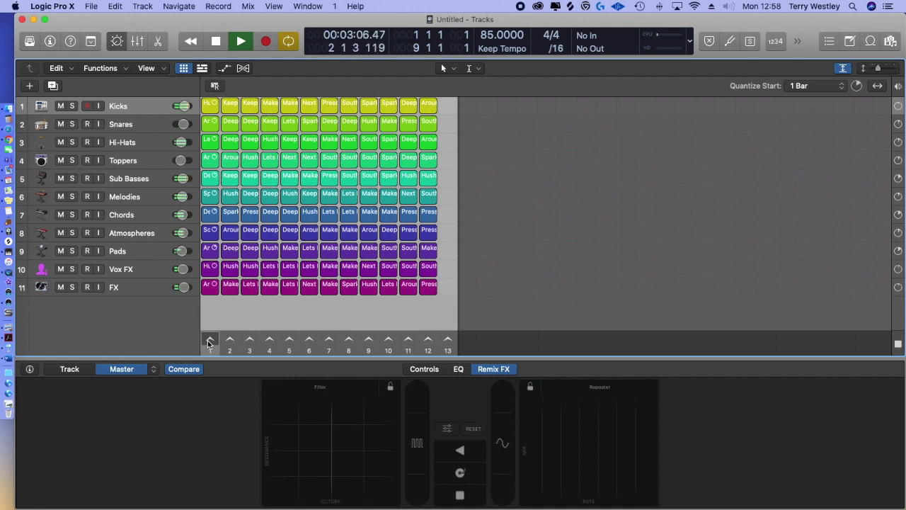
pyautogui.click(229, 342)
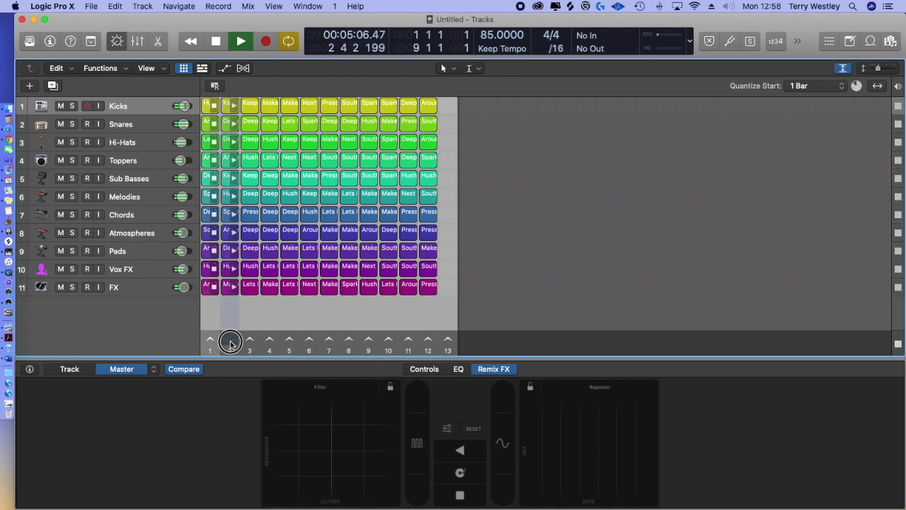
pyautogui.click(249, 342)
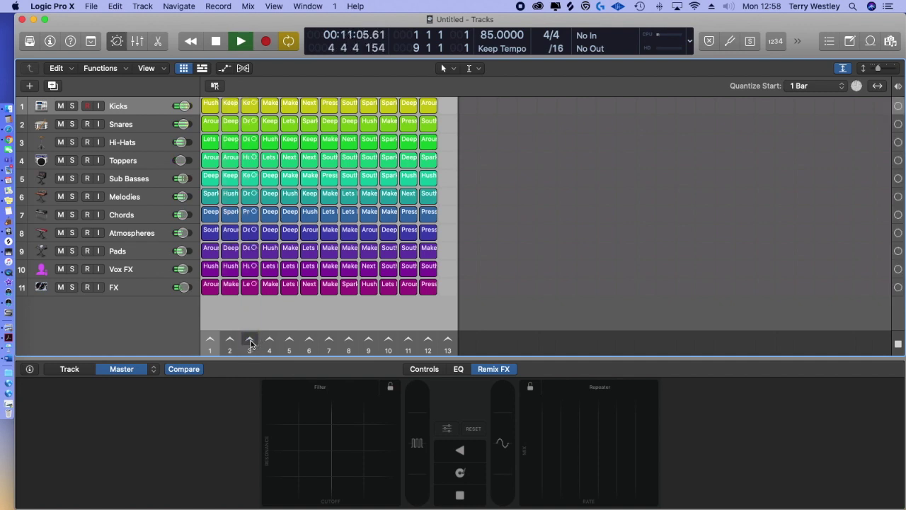
pyautogui.click(268, 342)
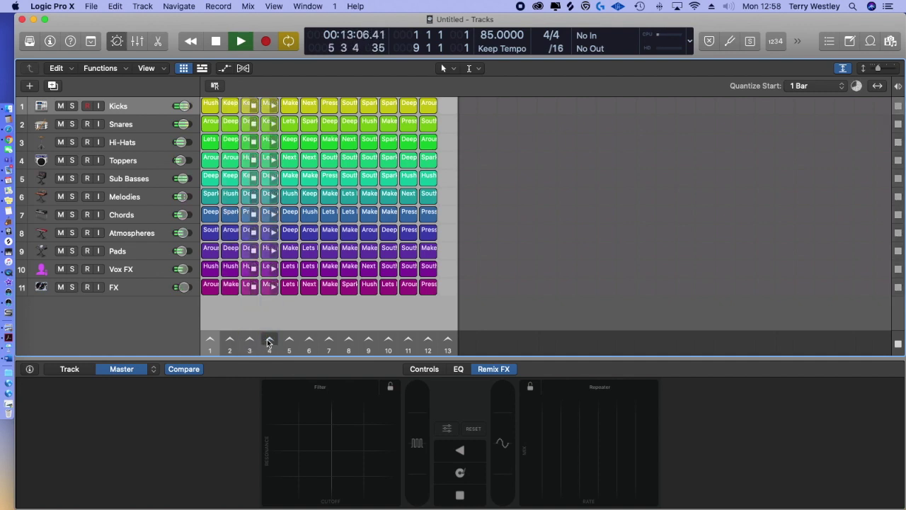
pyautogui.click(289, 341)
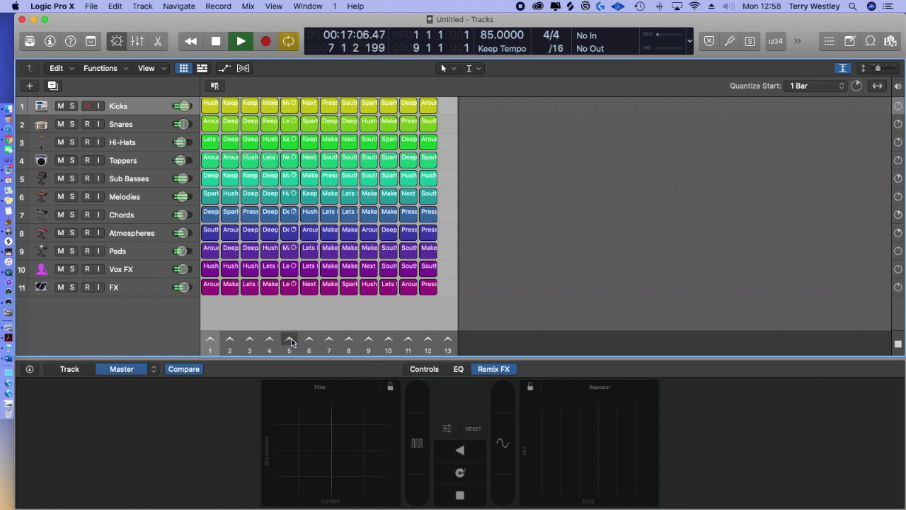
pyautogui.click(307, 341)
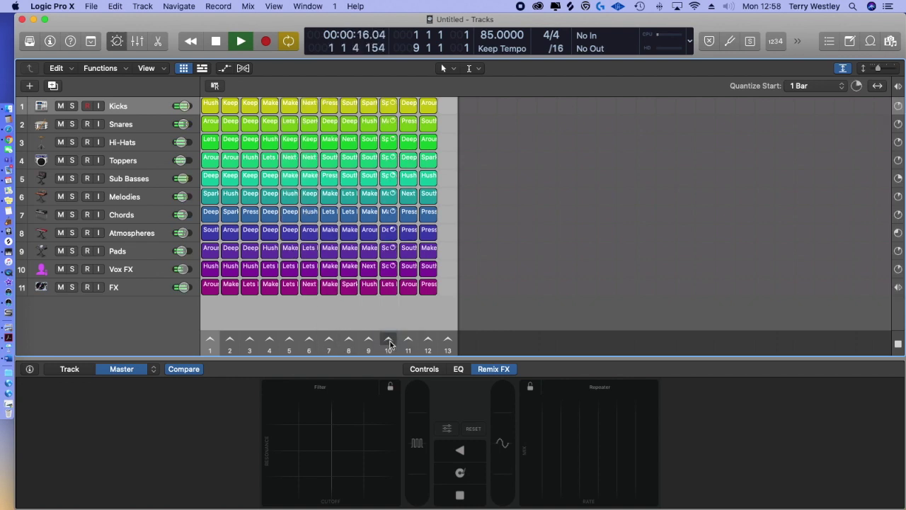
# Play scenes 11 and 12, return through scenes 1, 2 and 3, then stop playback
pyautogui.click(408, 344)
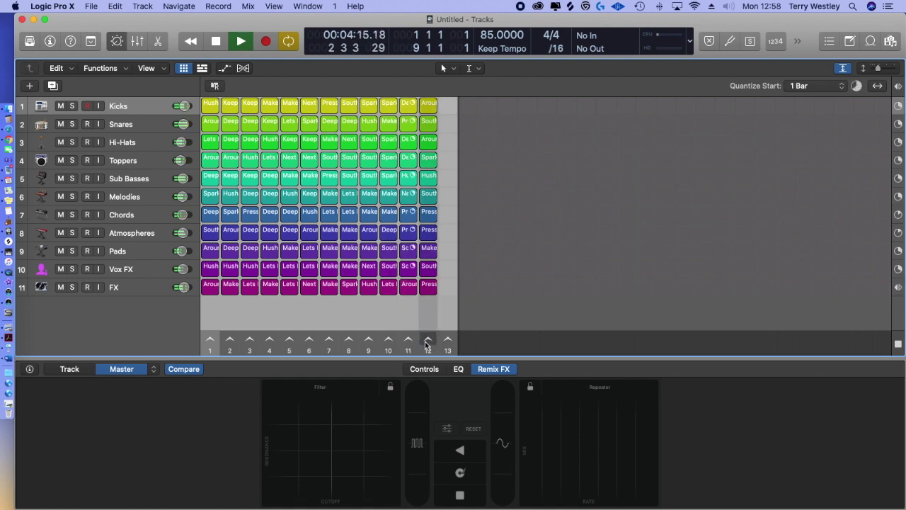
pyautogui.click(427, 344)
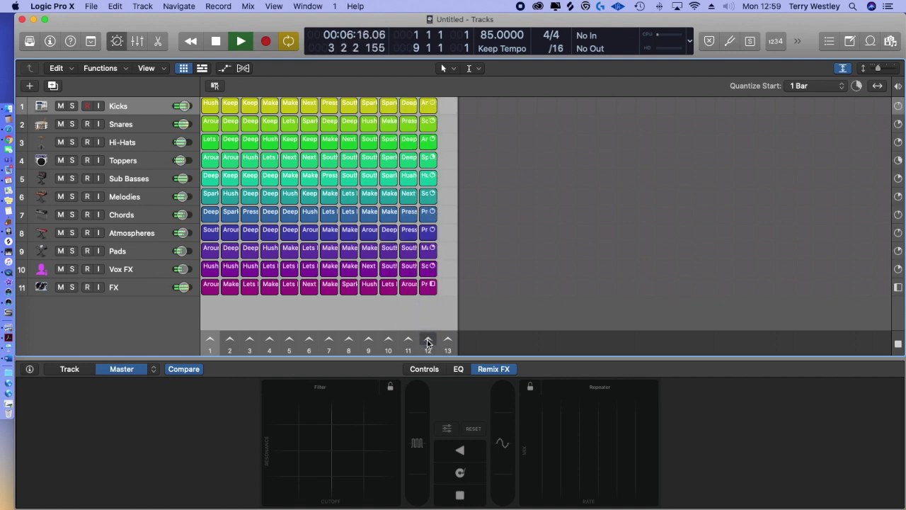
pyautogui.click(210, 343)
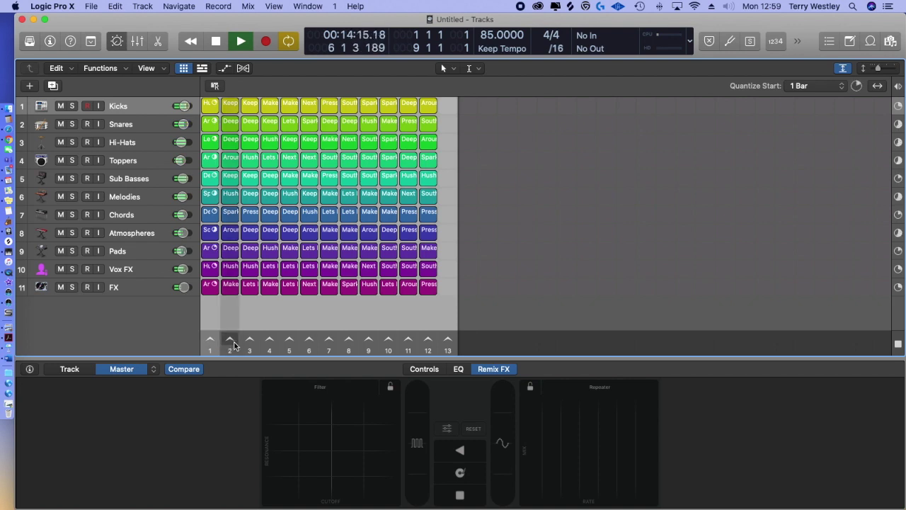
pyautogui.click(230, 342)
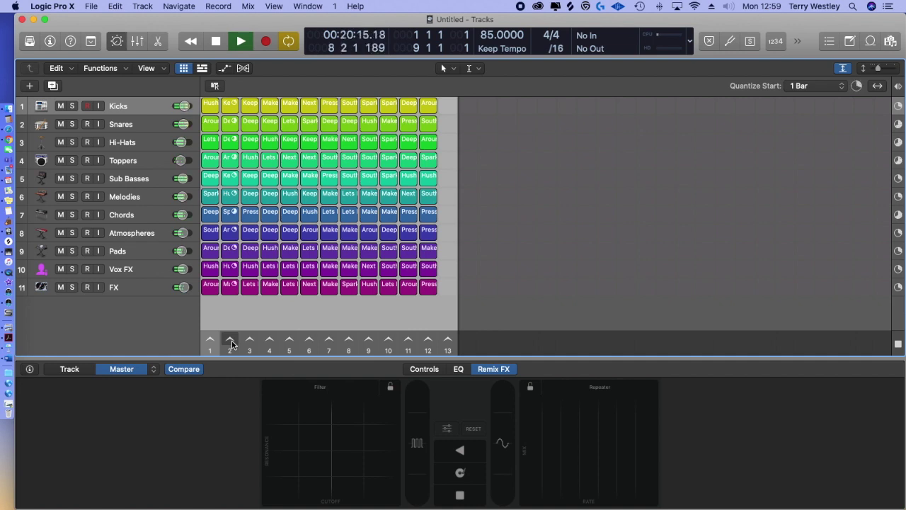
pyautogui.click(249, 341)
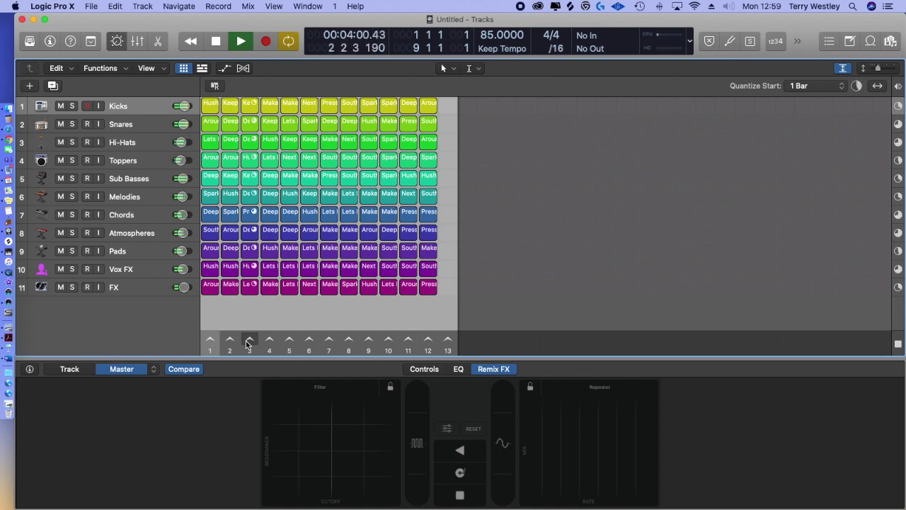
pyautogui.press('space')
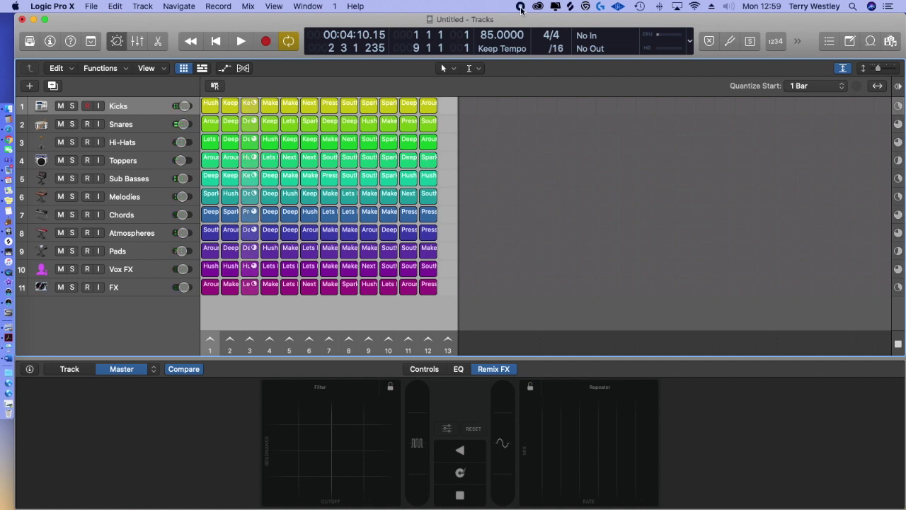
pyautogui.click(521, 9)
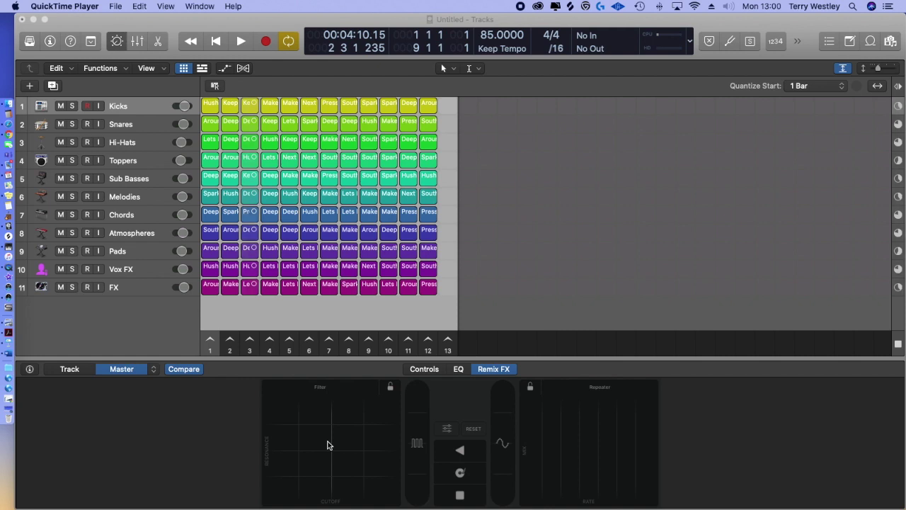
pyautogui.click(458, 369)
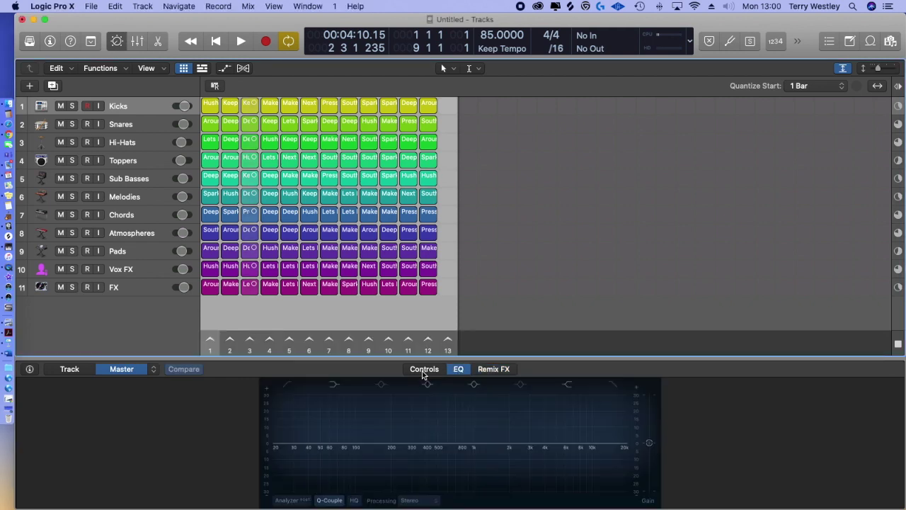
pyautogui.click(423, 370)
pyautogui.click(492, 370)
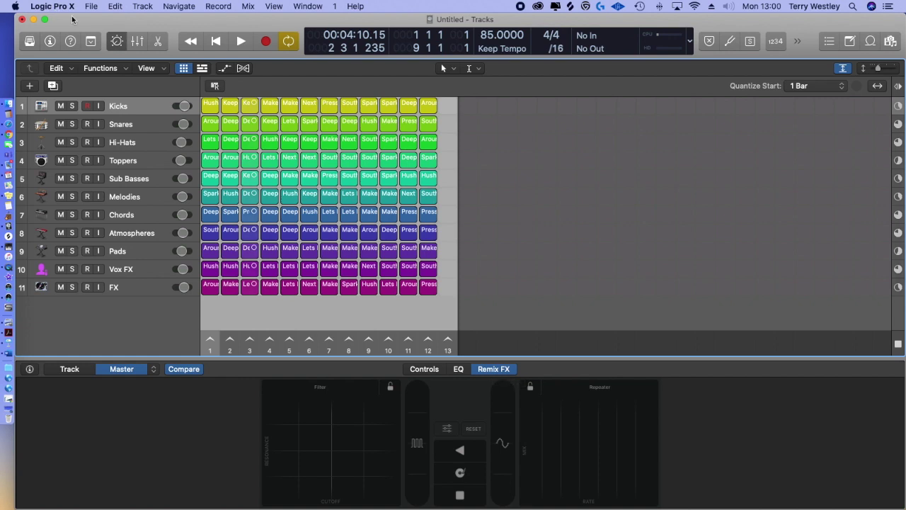
# Open File > Import > Live Loops Grid…, cancel it, then reopen the File > Import submenu
pyautogui.click(92, 7)
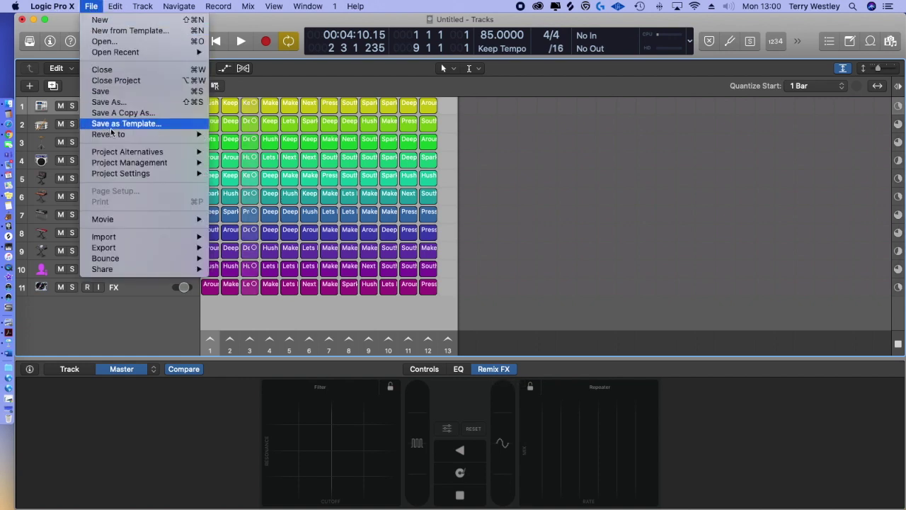
pyautogui.moveTo(146, 241)
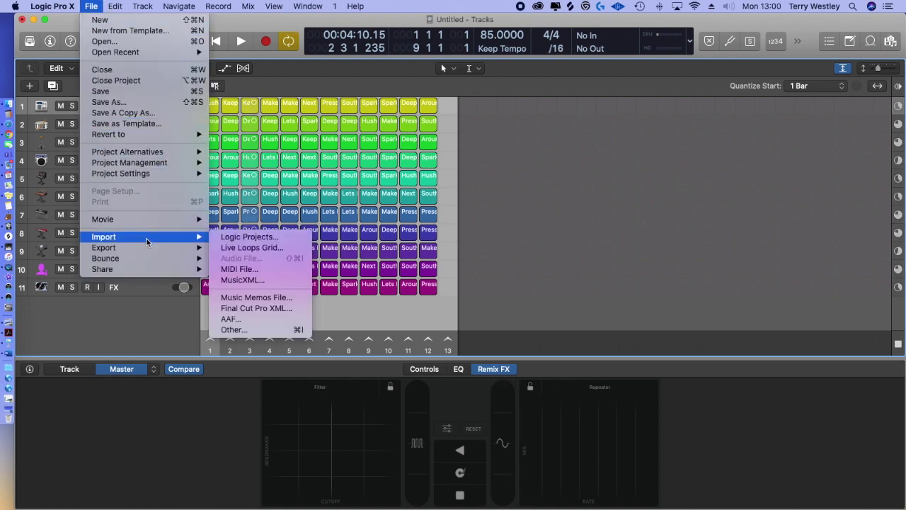
pyautogui.click(252, 247)
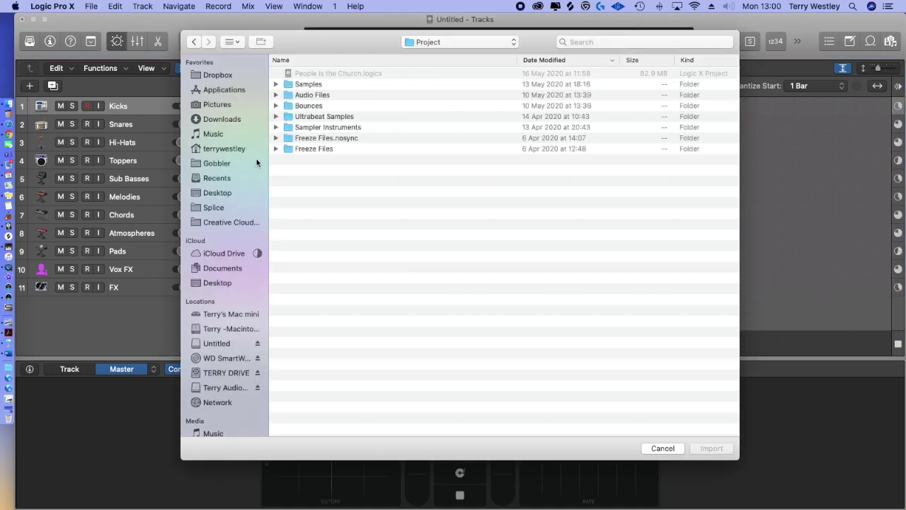
pyautogui.click(662, 448)
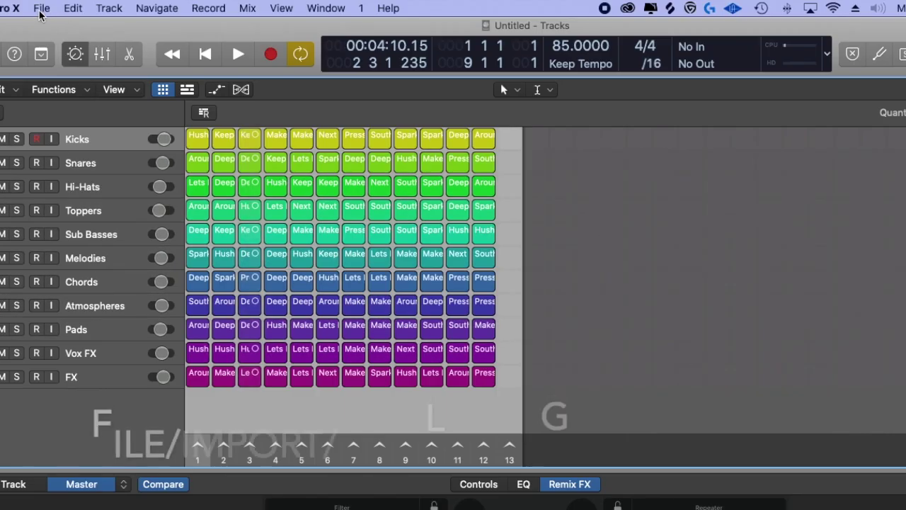
pyautogui.click(41, 9)
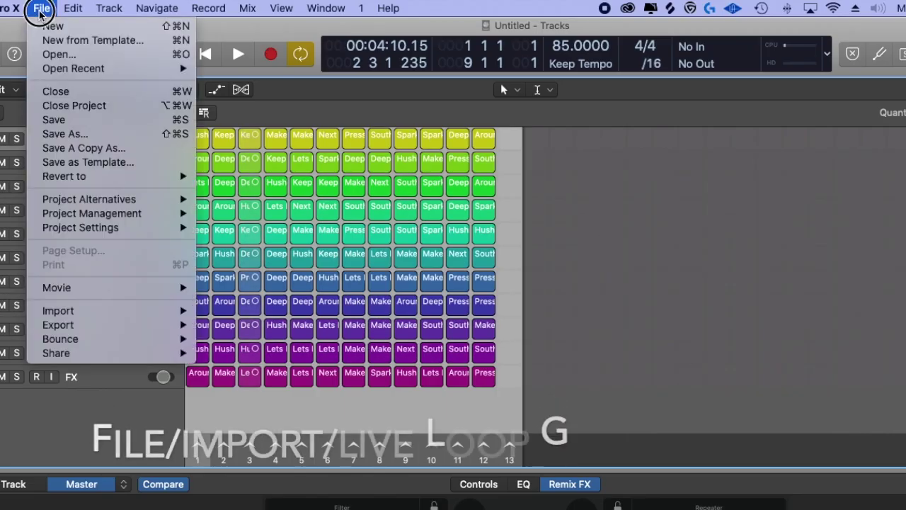
pyautogui.moveTo(106, 312)
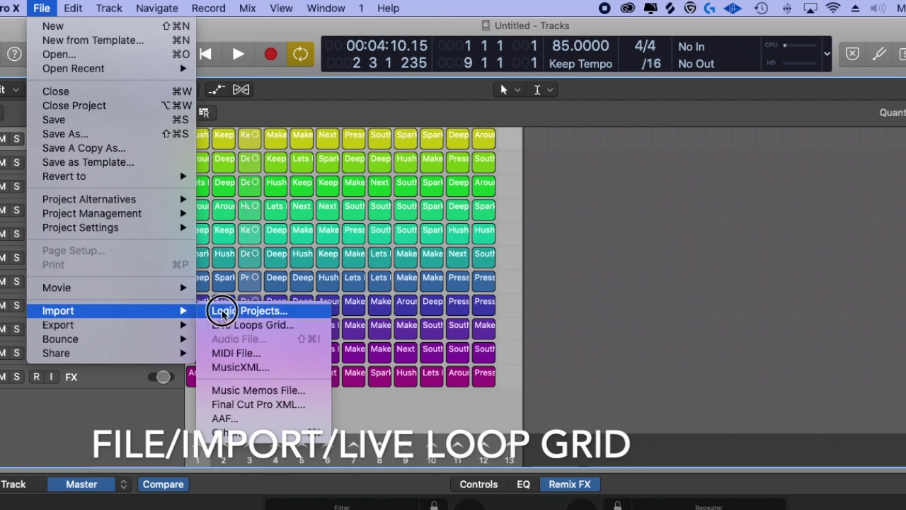